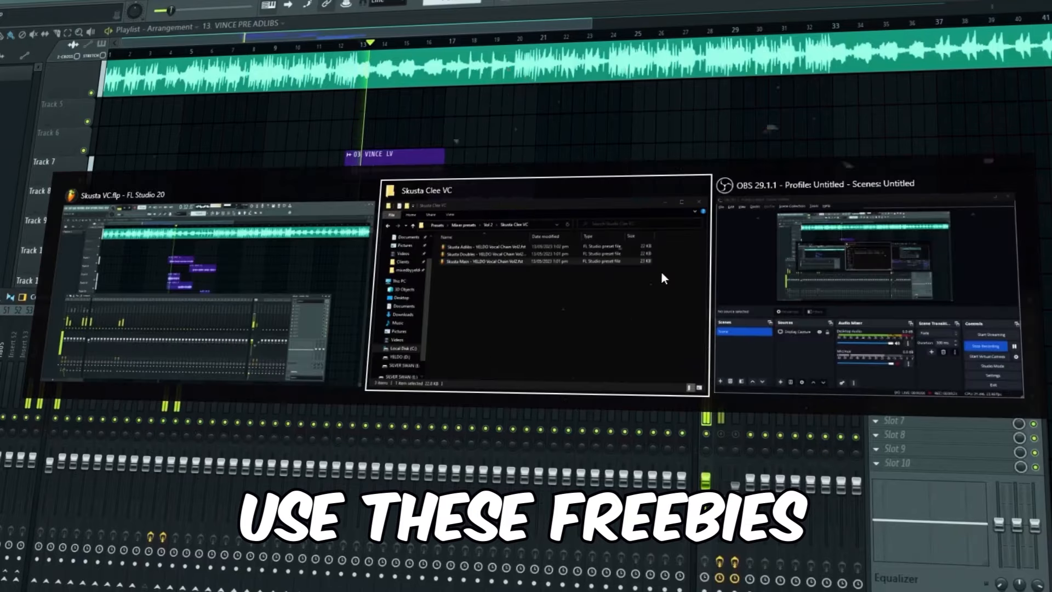
pyautogui.moveTo(204, 298); pyautogui.dragTo(967, 471)
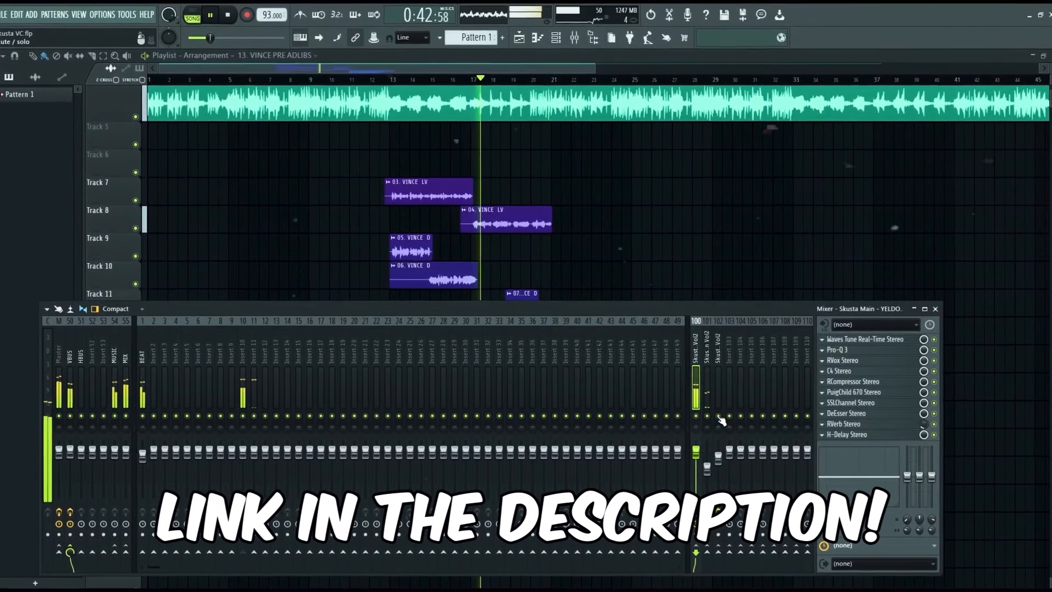
# Play bars 16 to 21 of the yv_dbl1 track in solo, adding yv_lv and nl_beat to the solo during playback.
pyautogui.moveTo(607, 347); pyautogui.dragTo(684, 346)
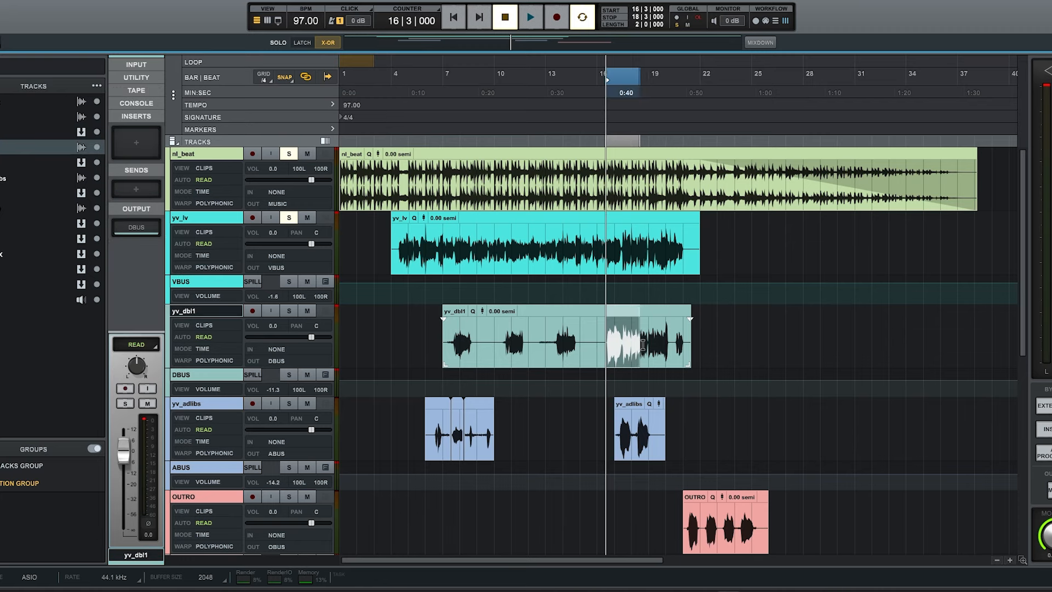
pyautogui.press('s')
pyautogui.press('space')
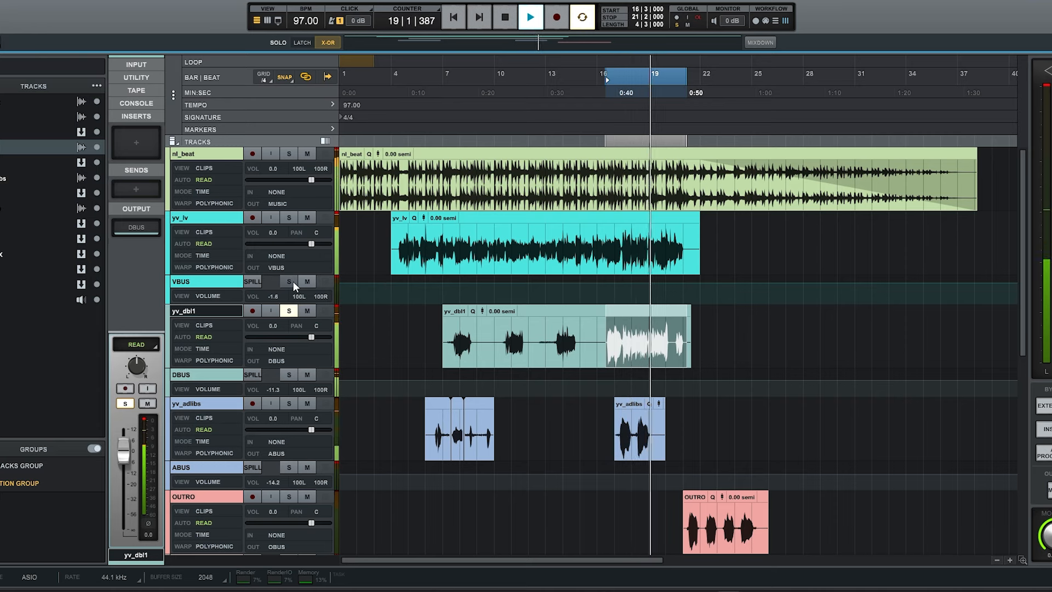
pyautogui.click(289, 218)
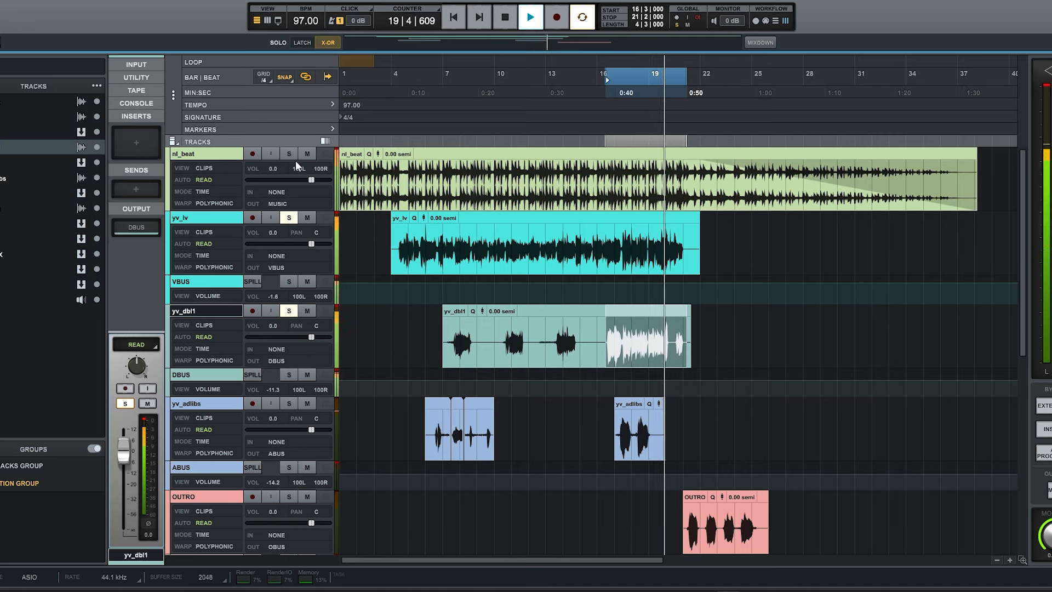
pyautogui.click(289, 155)
pyautogui.press('space')
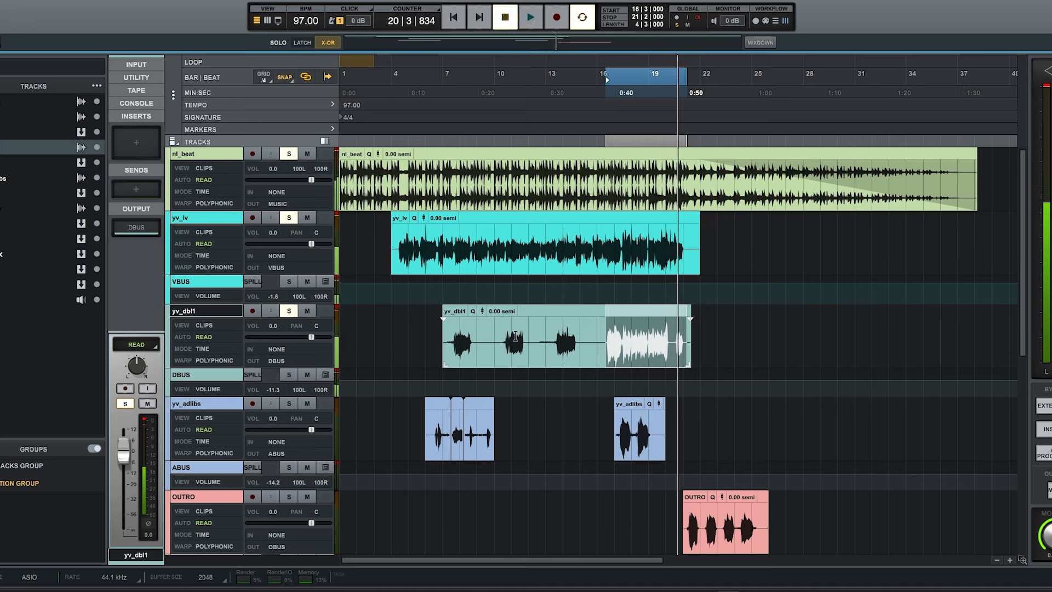
# Open the SSQ equalizer on DBUS and compare playback with it bypassed and enabled, then close it.
pyautogui.click(207, 375)
pyautogui.click(137, 141)
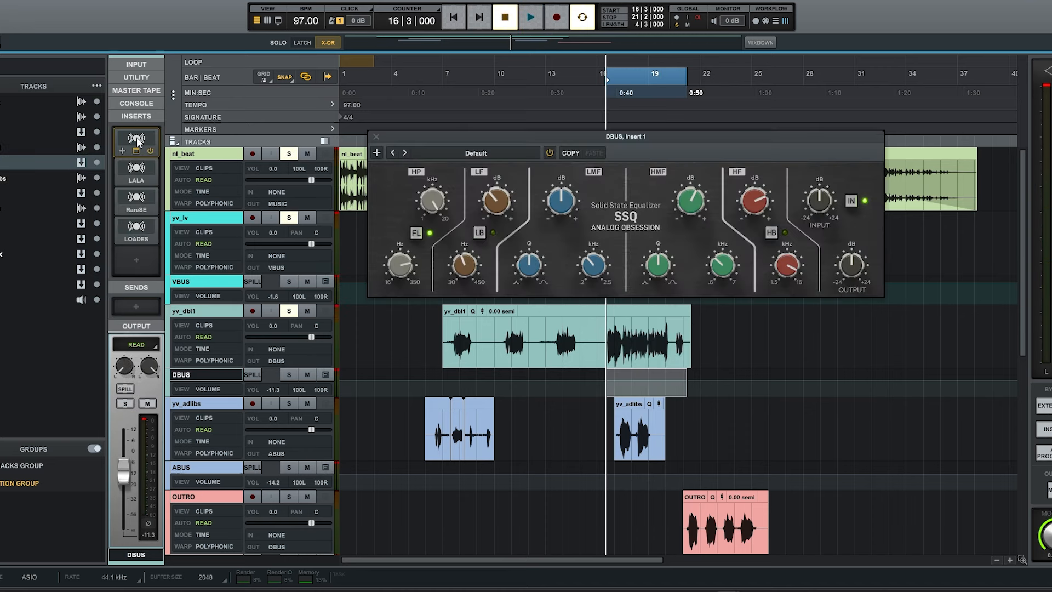
pyautogui.moveTo(677, 144); pyautogui.dragTo(660, 142)
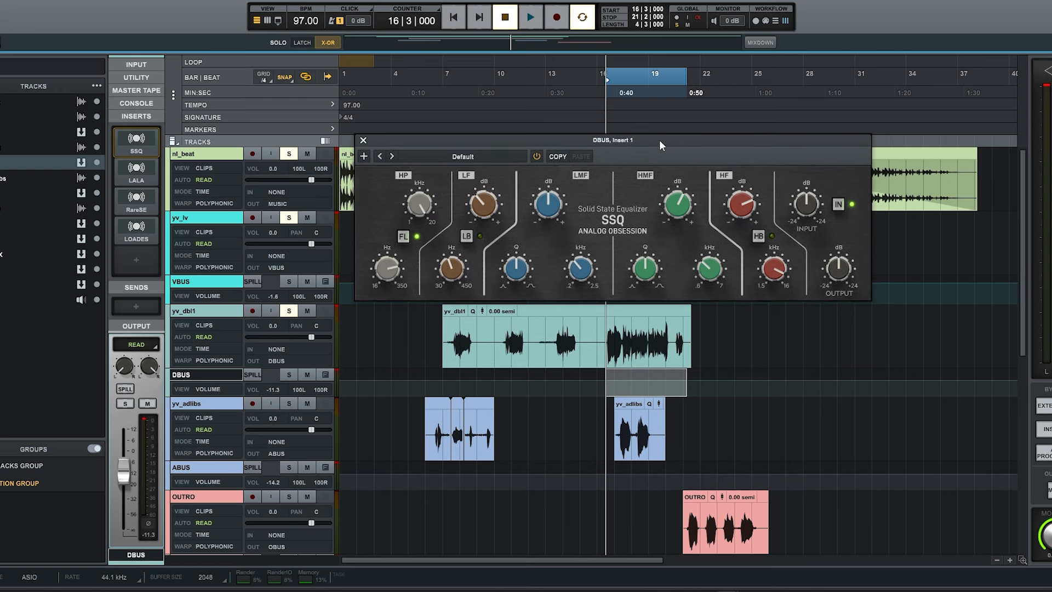
pyautogui.press('space')
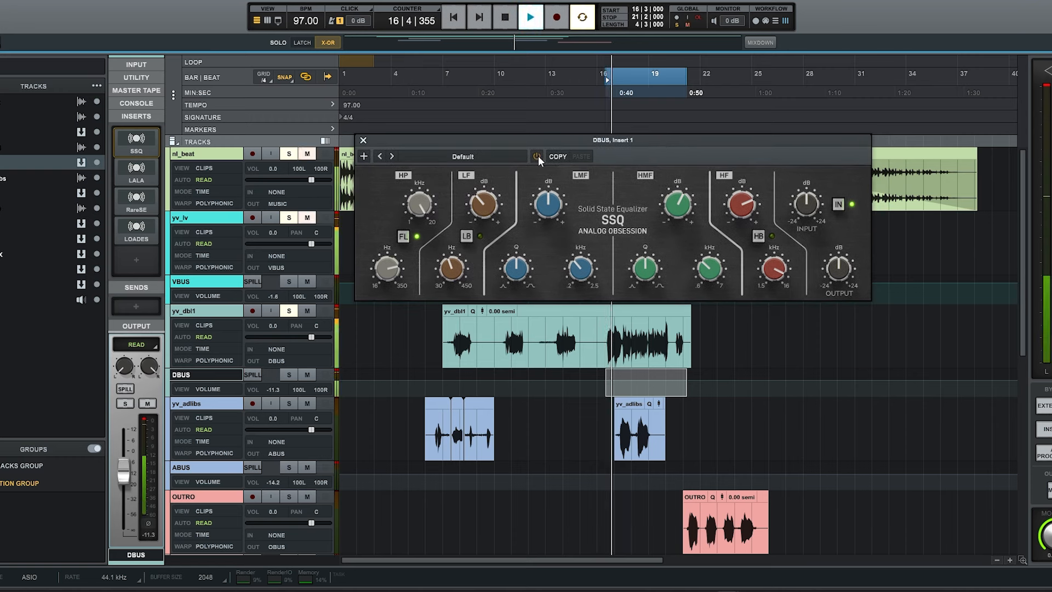
pyautogui.click(538, 155)
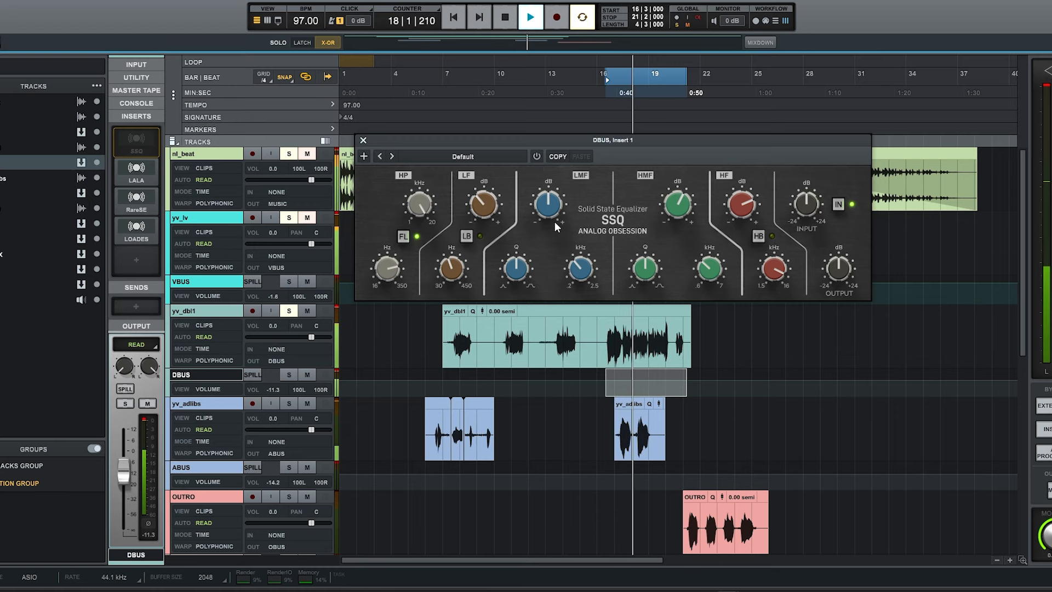
pyautogui.click(538, 155)
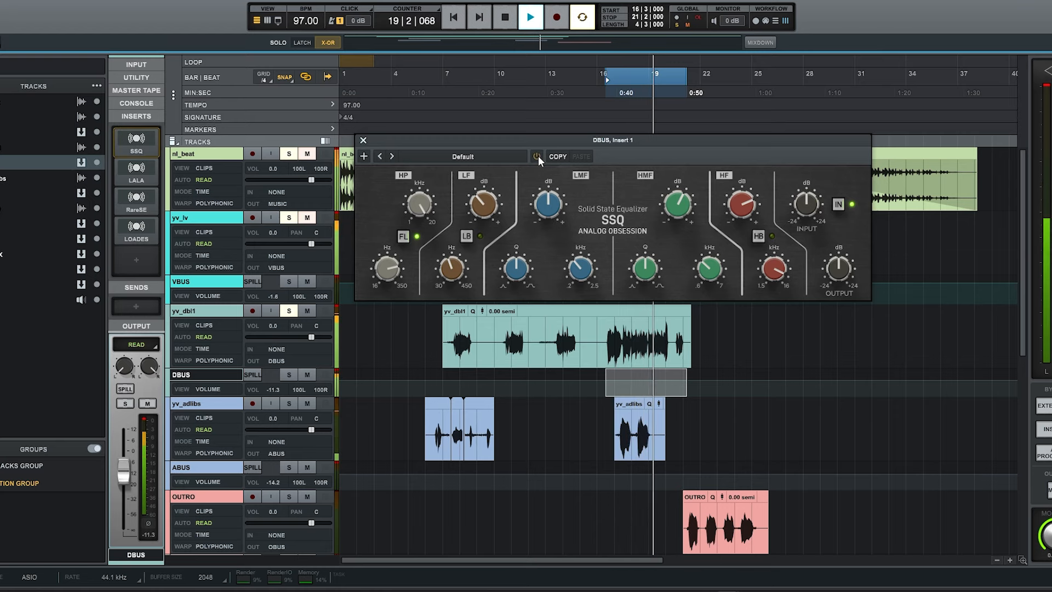
pyautogui.press('space')
pyautogui.click(363, 140)
# Inspect the LALA, RareSE and LOADES inserts on DBUS, then close their windows.
pyautogui.click(139, 173)
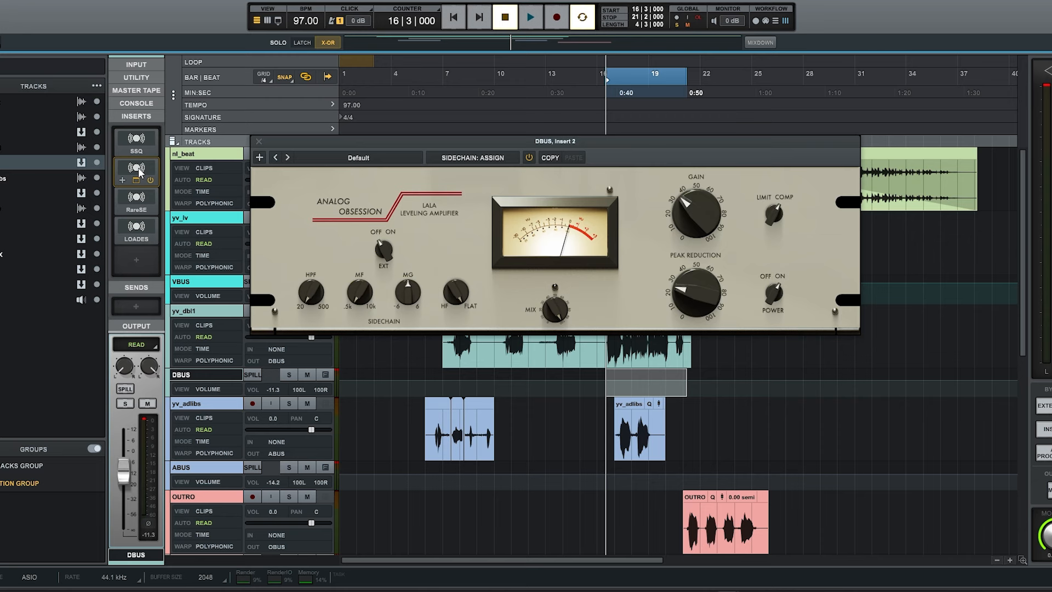
pyautogui.click(139, 196)
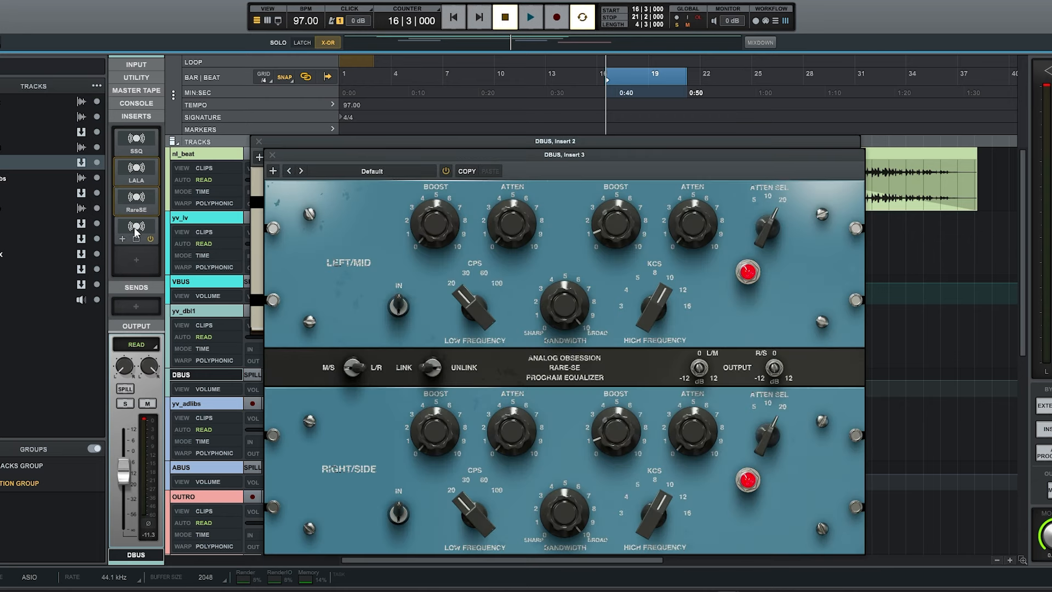
pyautogui.click(138, 229)
pyautogui.press('Escape')
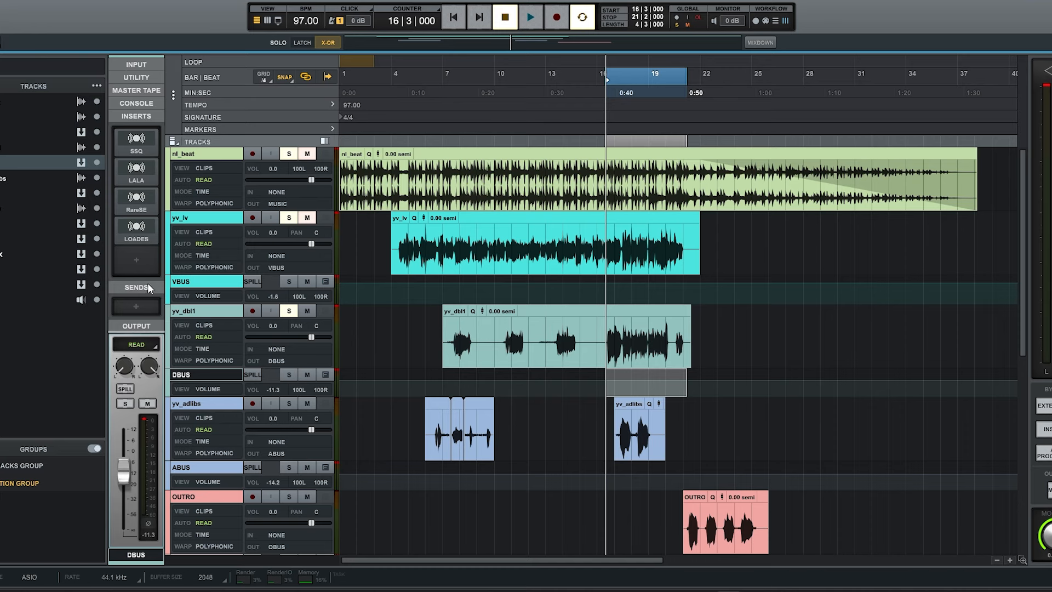
# Select the first yv_adlibs phrases from about bar 6 to 9 and play them in solo.
pyautogui.scroll(-3, 492, 241)
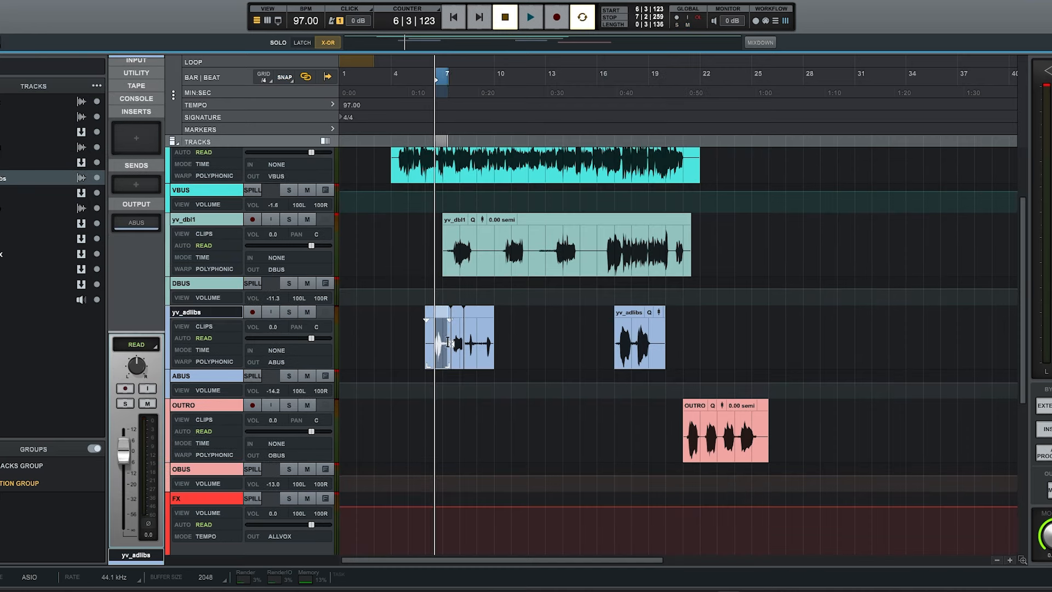
pyautogui.moveTo(436, 342); pyautogui.dragTo(487, 345)
pyautogui.press('space')
pyautogui.click(289, 312)
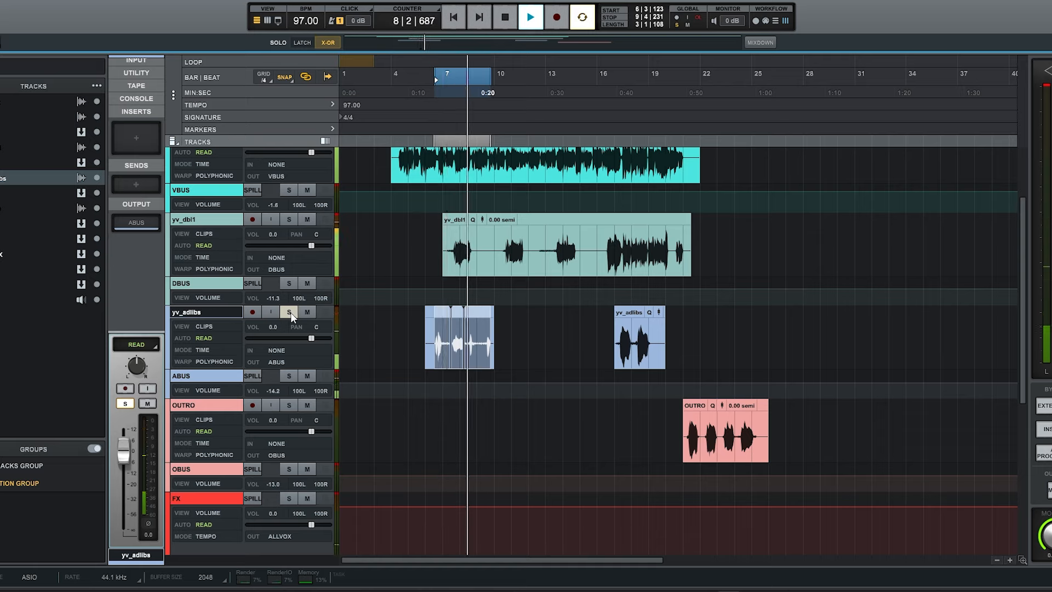
pyautogui.press('space')
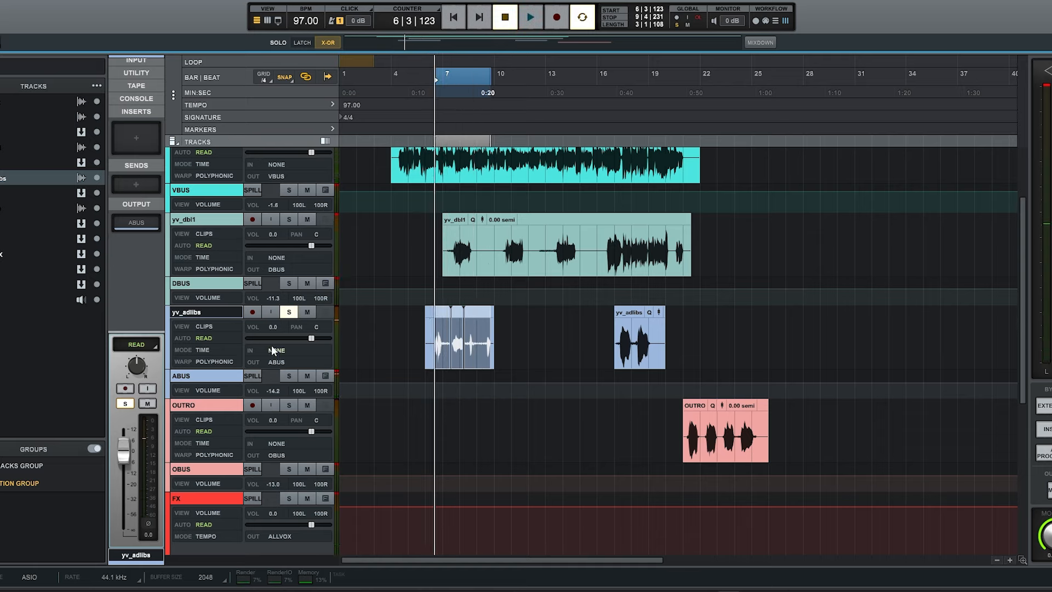
# Inspect the SSQ, LALA, RareSE and LOADES inserts on ABUS, then close their windows.
pyautogui.click(208, 377)
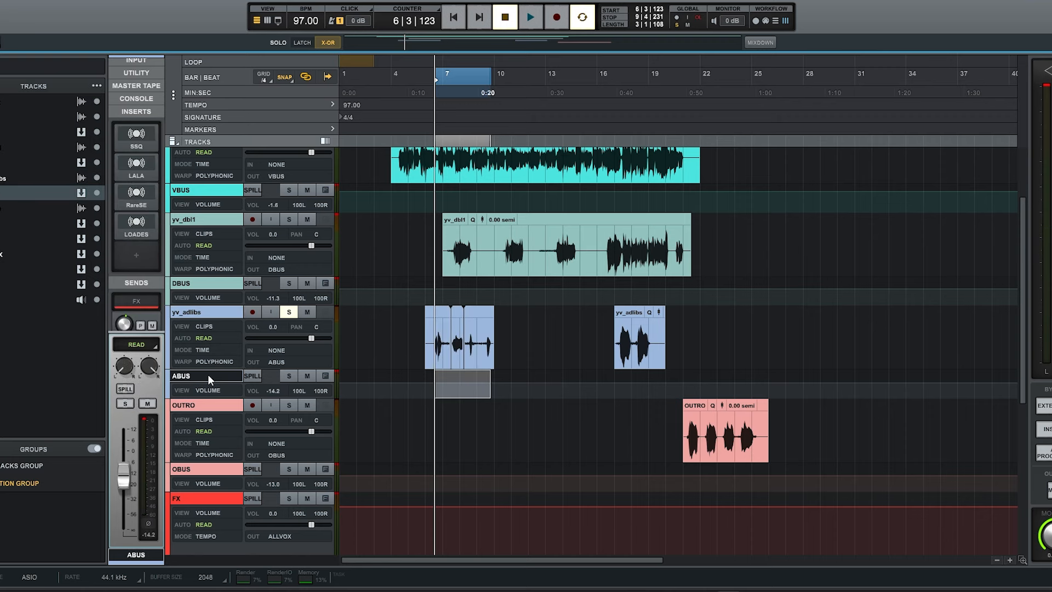
pyautogui.click(140, 133)
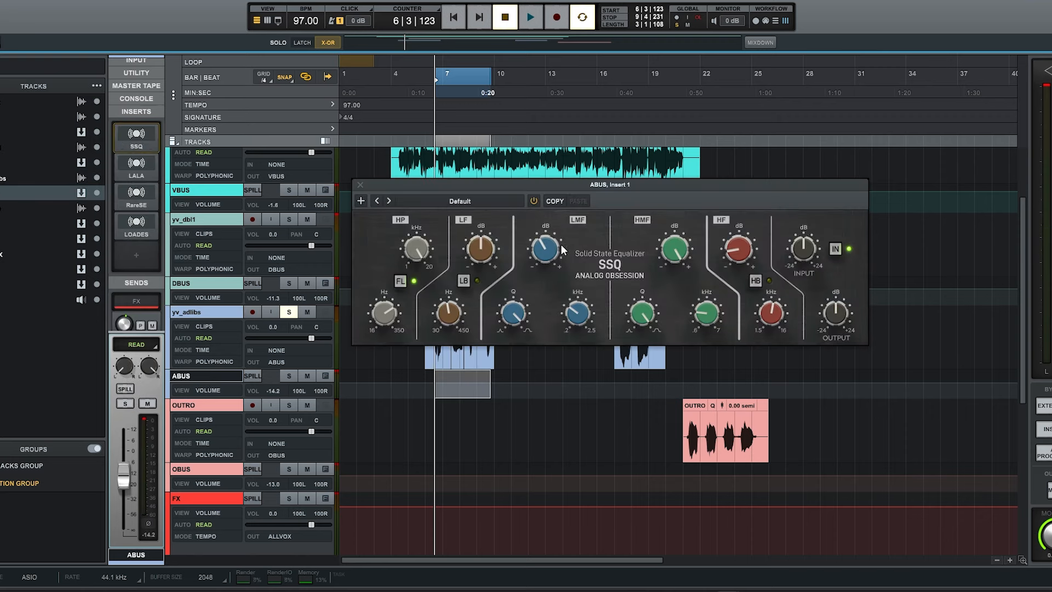
pyautogui.click(361, 185)
pyautogui.click(136, 165)
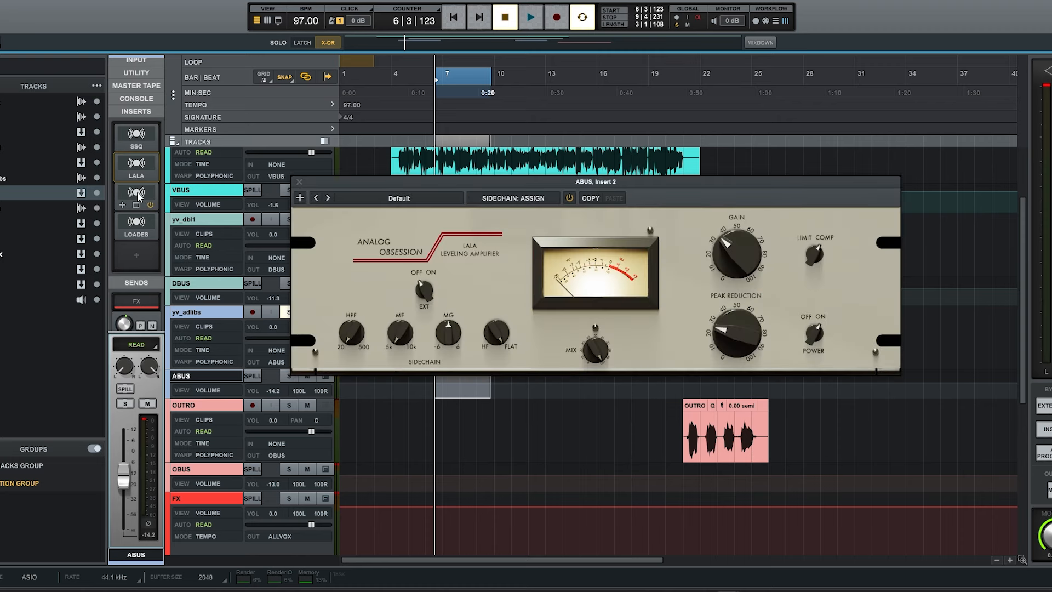
pyautogui.click(137, 193)
pyautogui.click(138, 224)
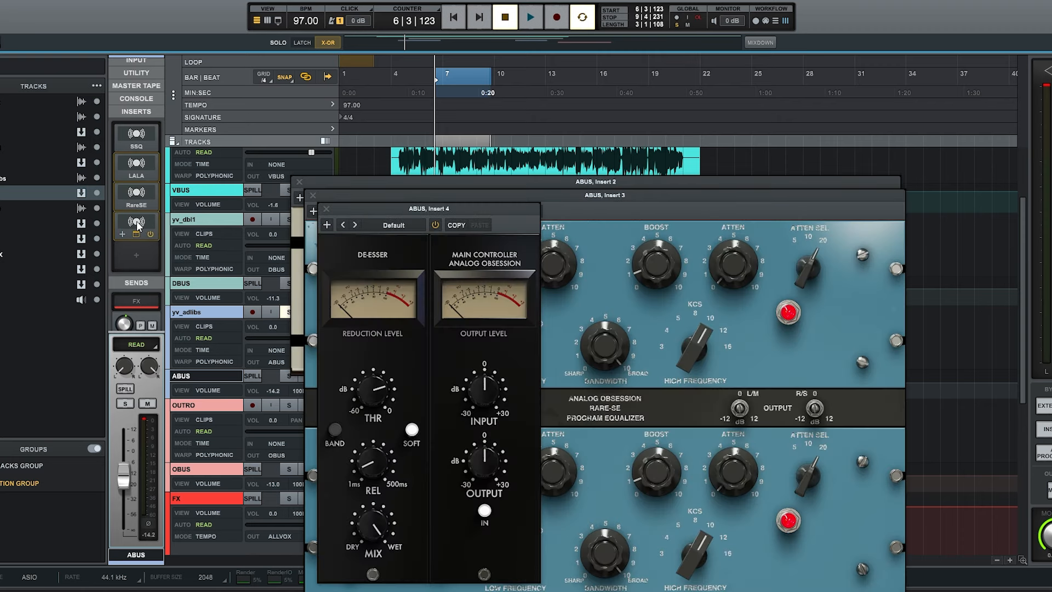
pyautogui.click(327, 209)
pyautogui.click(312, 195)
pyautogui.click(300, 181)
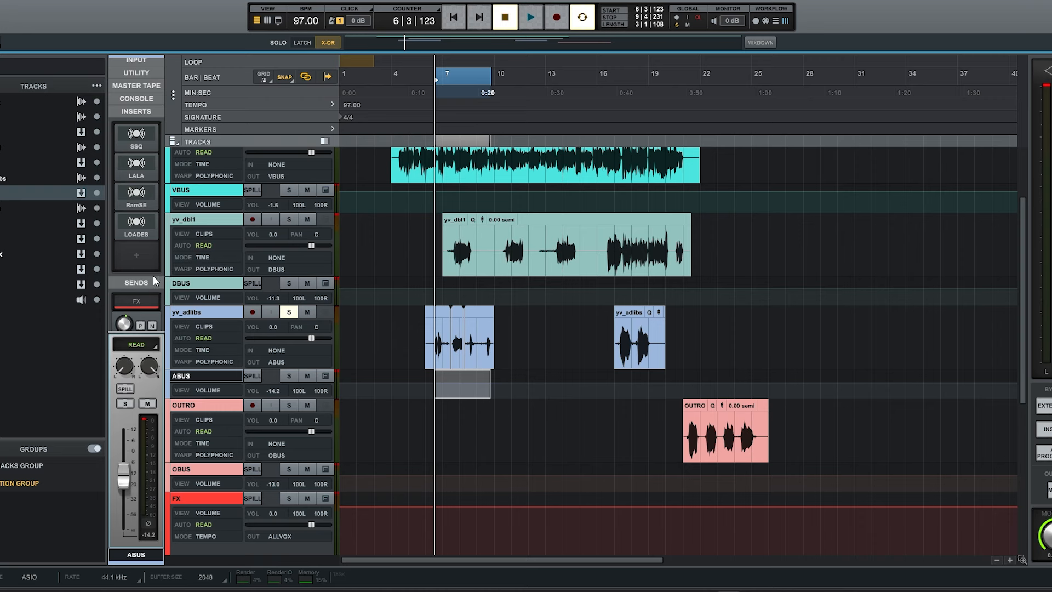
# Play the selected ad-lib section together with all other tracks, without any solo.
pyautogui.scroll(-1, 153, 275)
pyautogui.press('space')
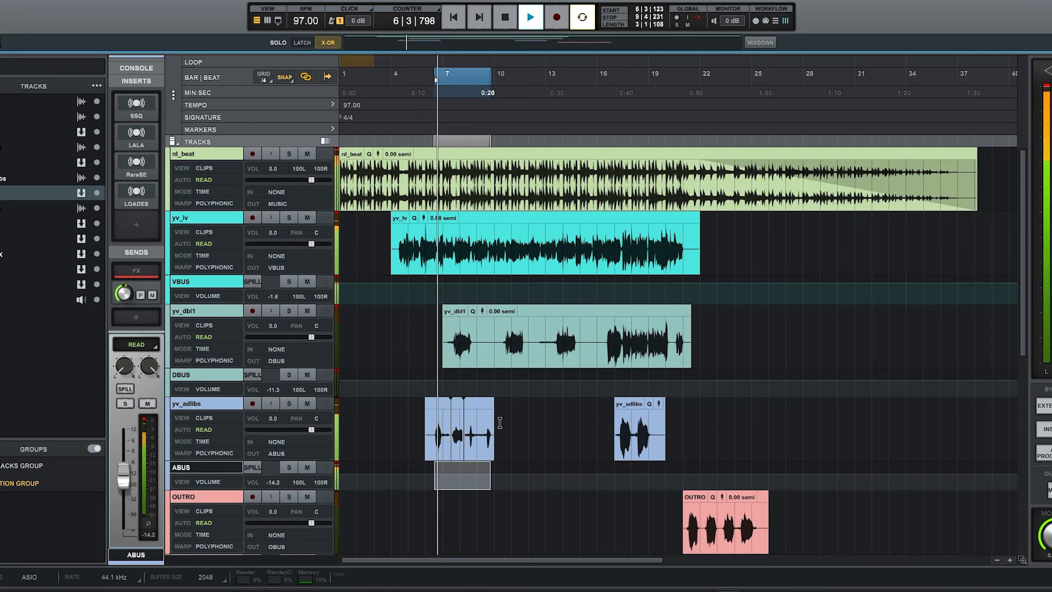
pyautogui.scroll(-2, 512, 424)
pyautogui.scroll(1, 513, 424)
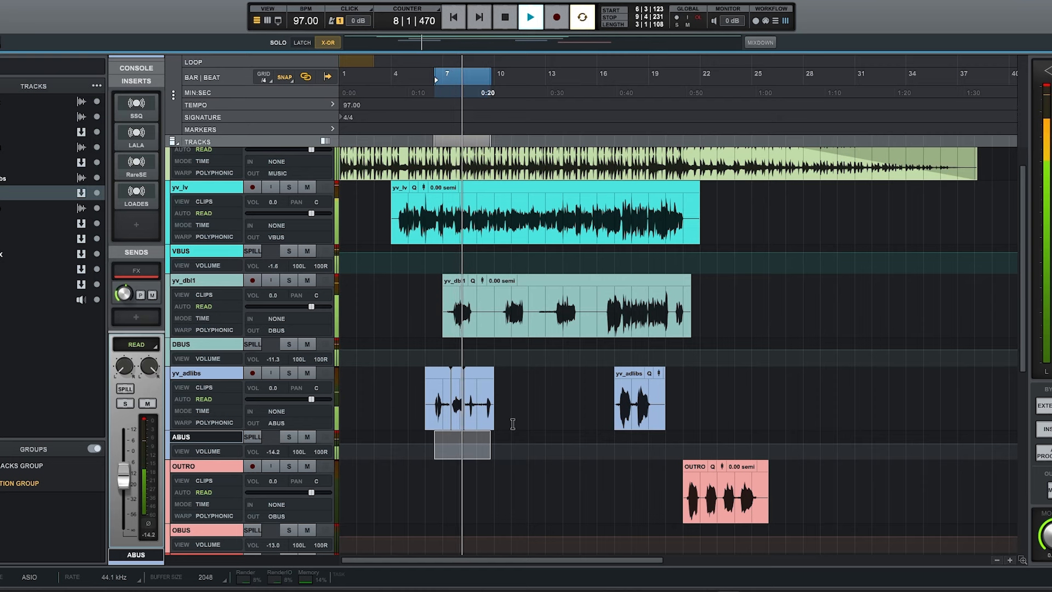
pyautogui.scroll(-1, 513, 424)
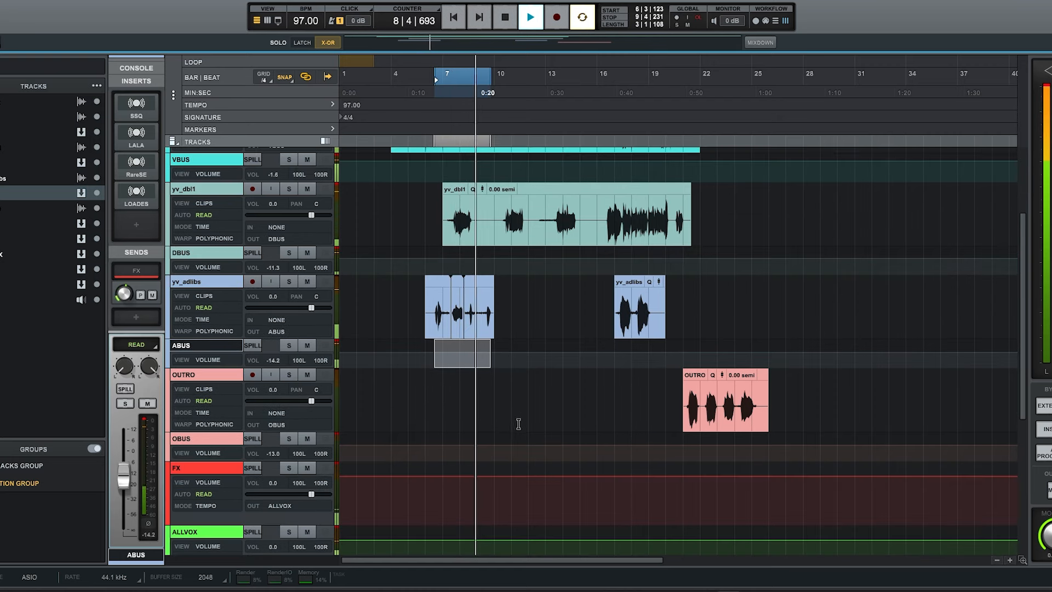
pyautogui.scroll(1, 515, 425)
pyautogui.press('space')
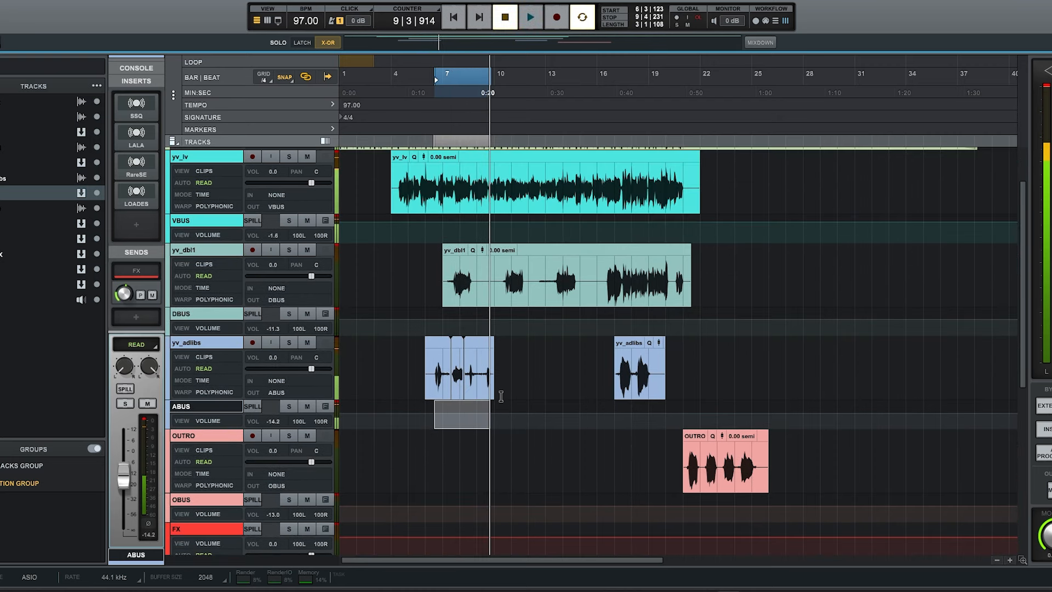
# Select the OUTRO clip from bar 21 to 25 and play it in solo.
pyautogui.scroll(-1, 558, 400)
pyautogui.moveTo(687, 403); pyautogui.dragTo(727, 403)
pyautogui.press('space')
pyautogui.click(289, 375)
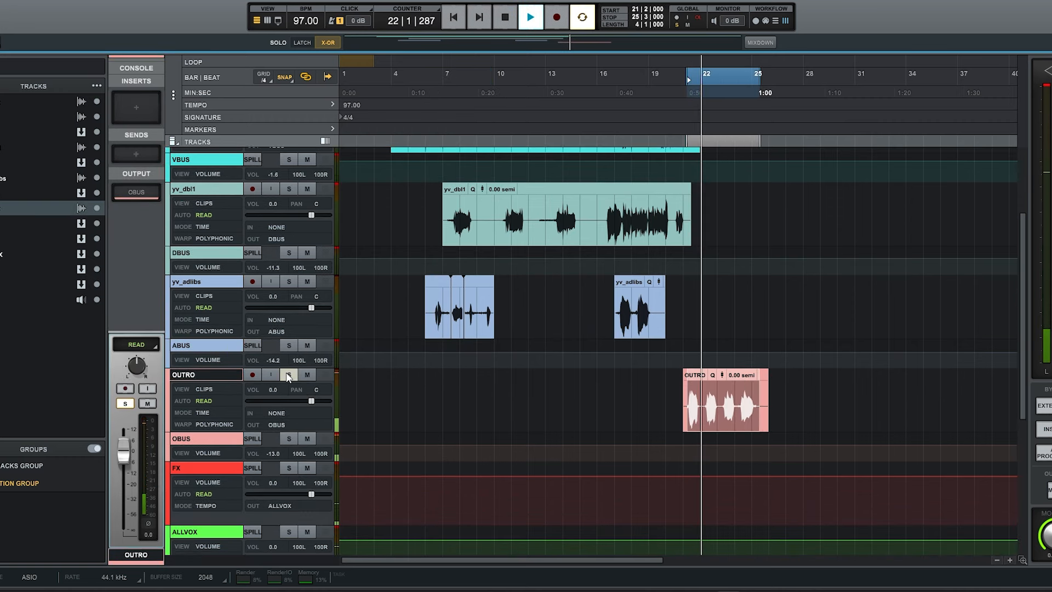
pyautogui.press('space')
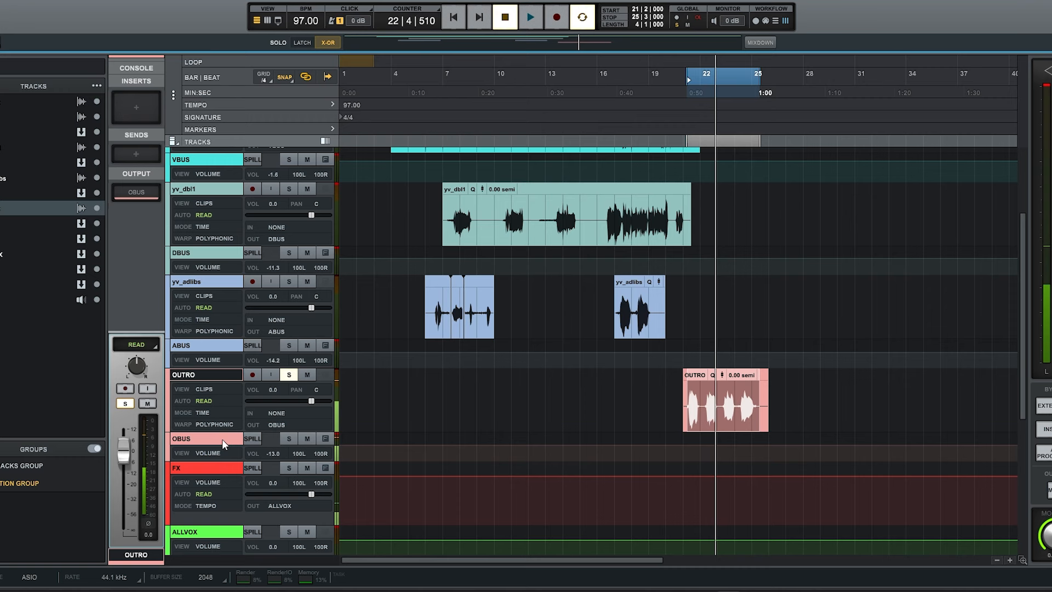
# Inspect the plug-in inserts on OBUS, including SSQ and LALA, then close their windows.
pyautogui.click(268, 438)
pyautogui.click(137, 104)
pyautogui.click(137, 135)
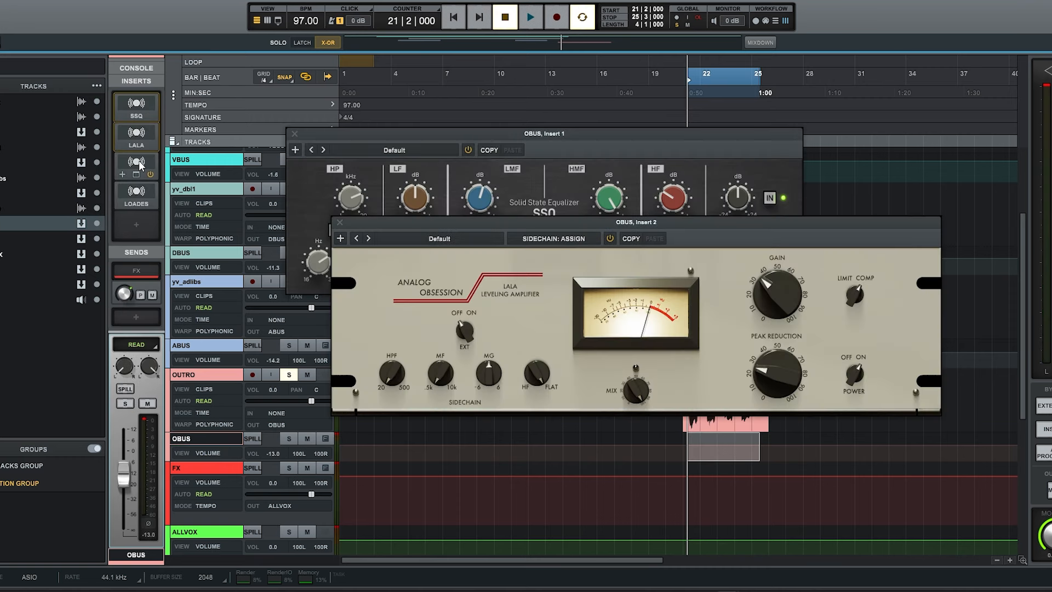
pyautogui.click(142, 193)
pyautogui.click(272, 142)
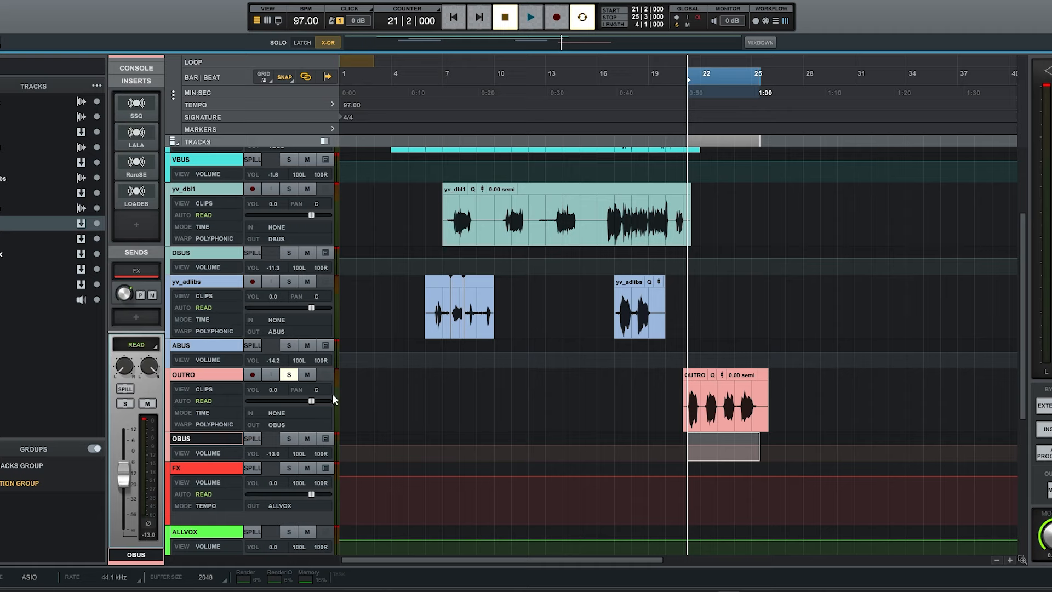
# Replay the outro section and turn off the solo on the OUTRO track.
pyautogui.press('space')
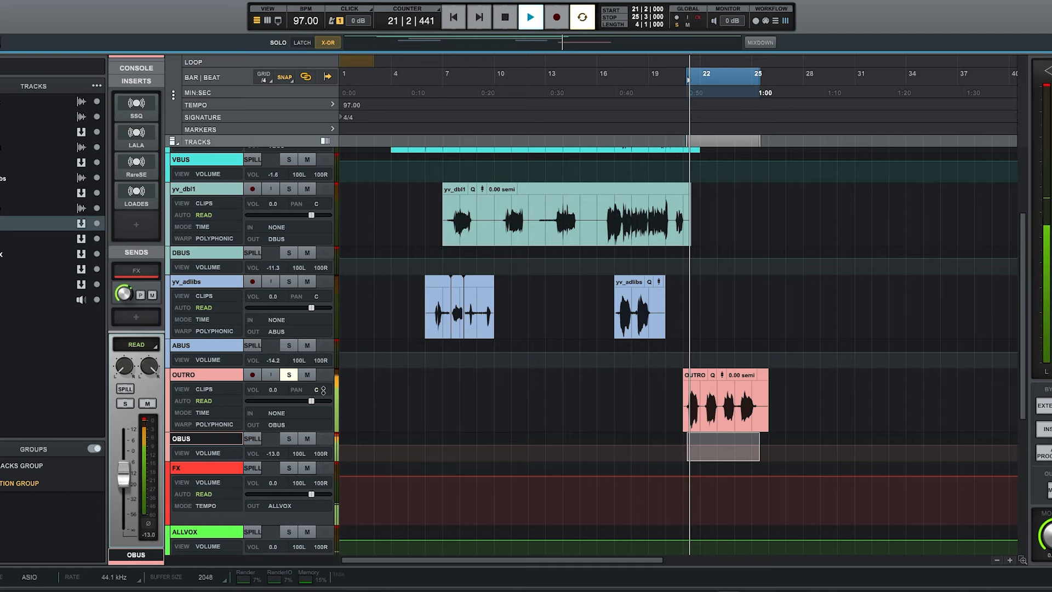
pyautogui.click(287, 373)
pyautogui.press('space')
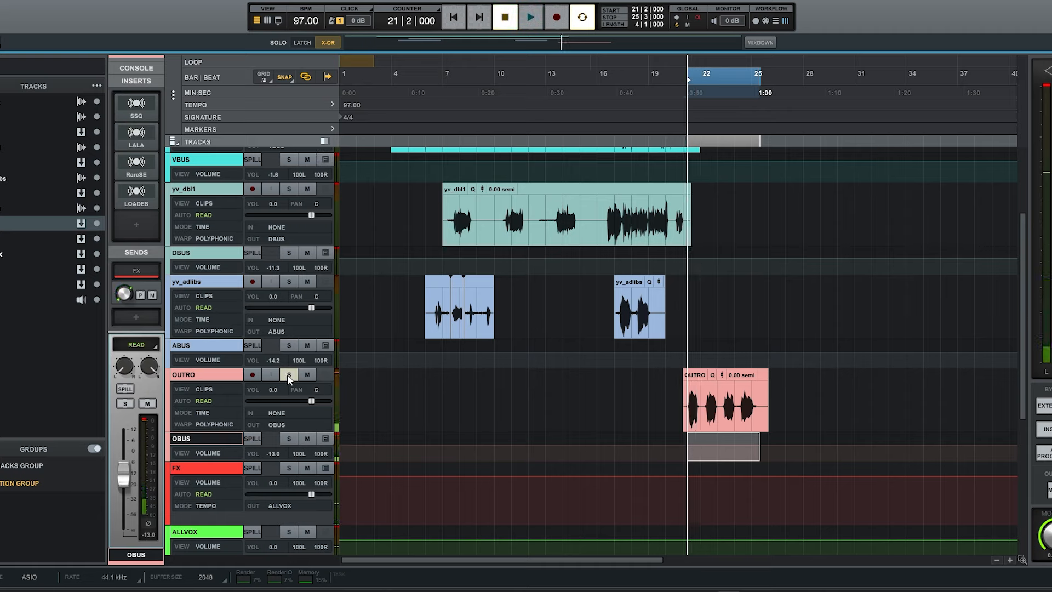
# Play the full mix from bar 19 into the outro to hear the transition, then stop.
pyautogui.click(652, 392)
pyautogui.press('space')
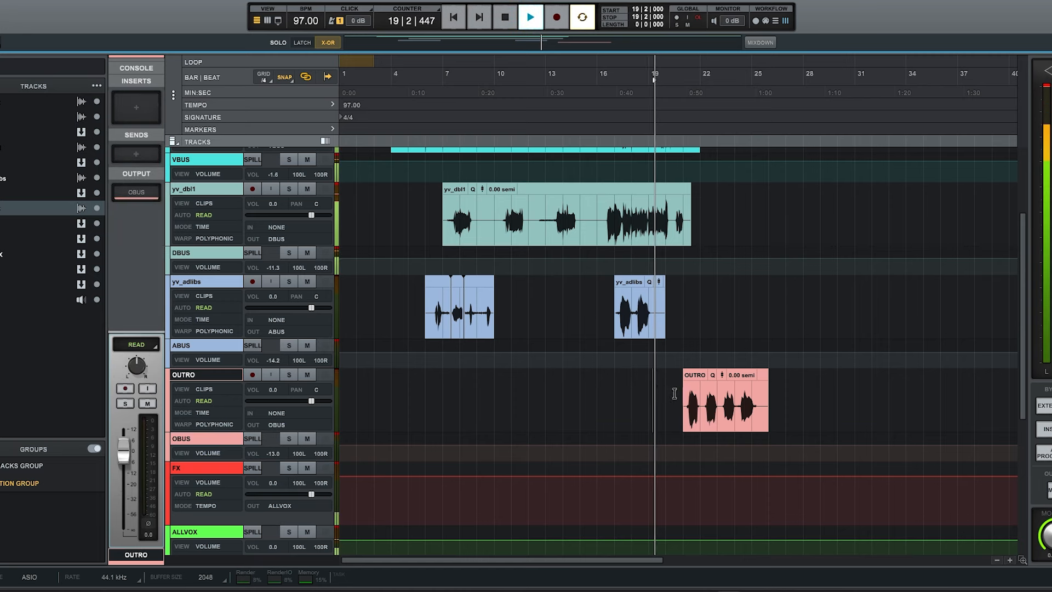
pyautogui.scroll(1, 812, 403)
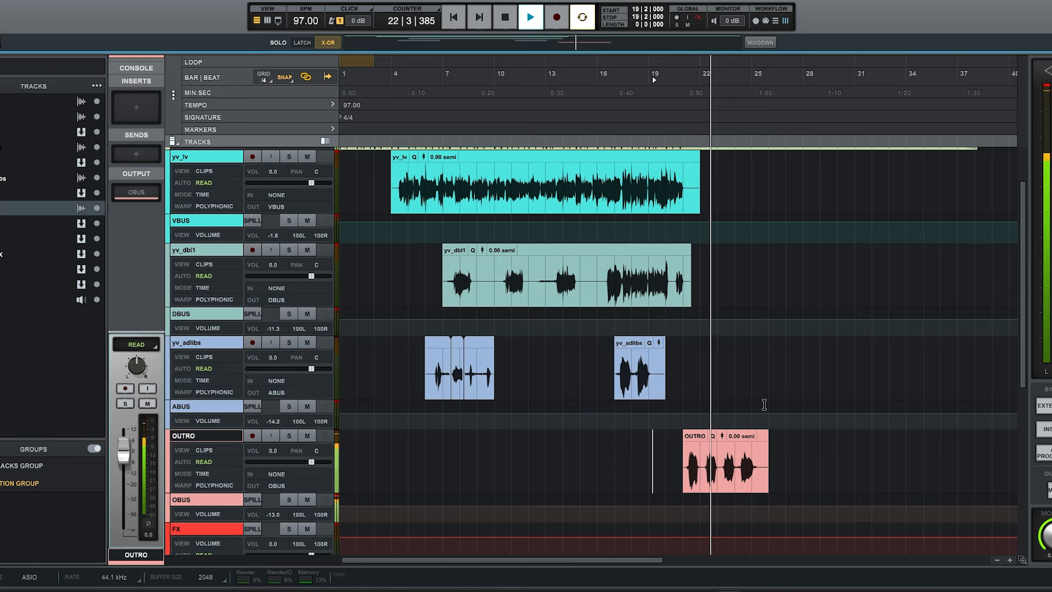
pyautogui.press('space')
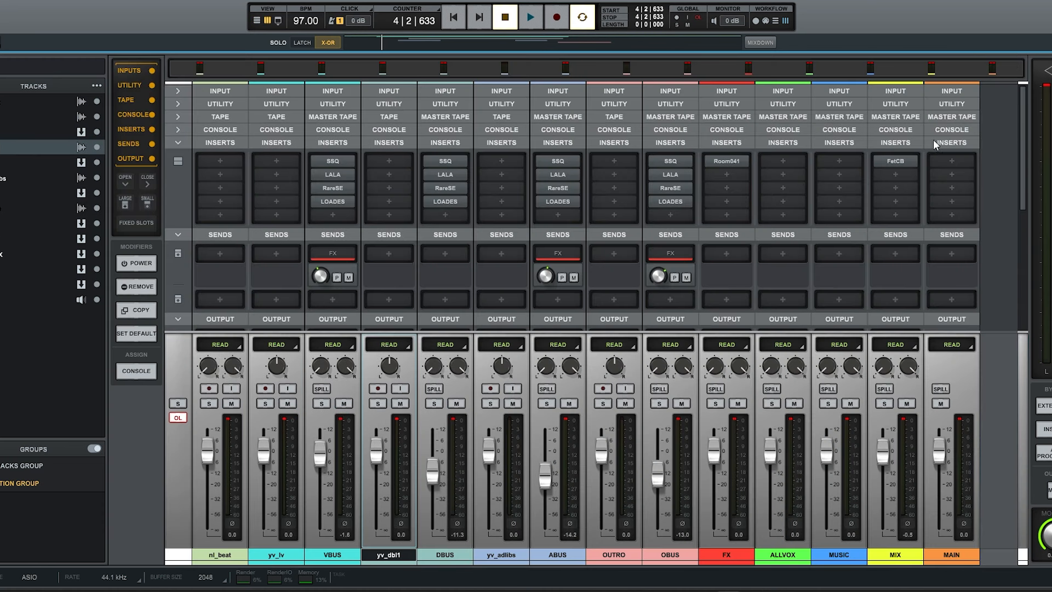
# Open the FatCB compressor insert on the MIX bus.
pyautogui.click(895, 162)
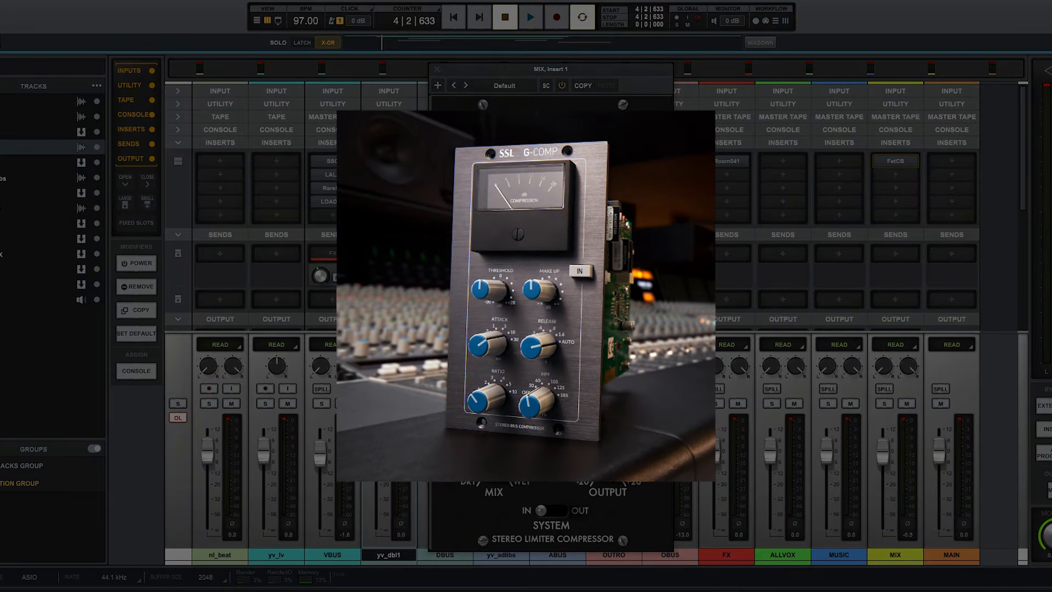
# Play the mix while watching the FatCB compressor's VU meter, stop playback, and close the plug-in window.
pyautogui.press('space')
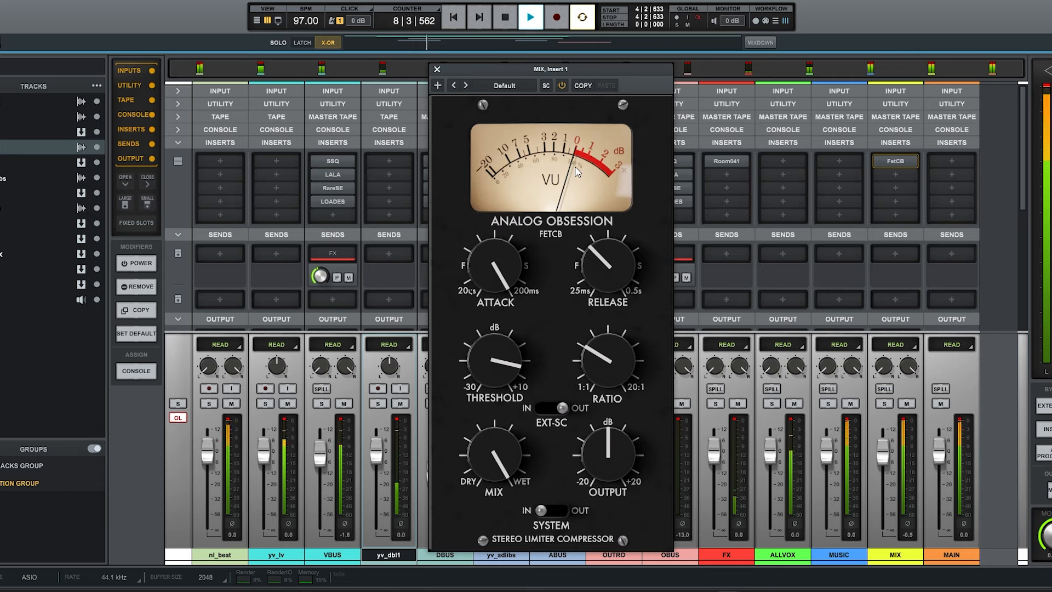
pyautogui.click(436, 70)
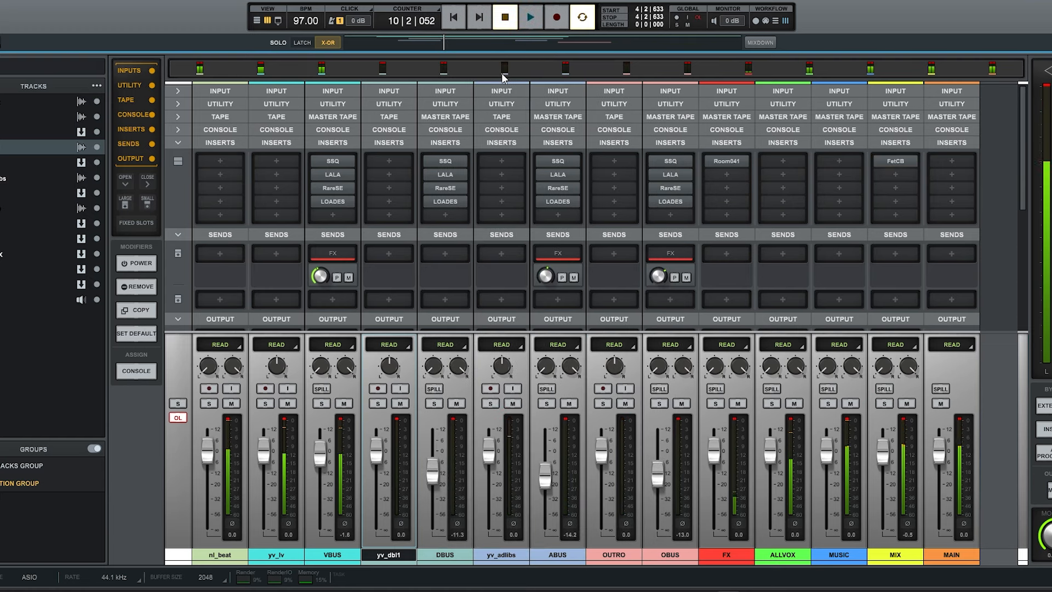
# Play the full mix from bar 4 in the arrangement and review the mixer channels and all tracks down to MAIN.
pyautogui.hotkey('ctrl', '=')
pyautogui.press('space')
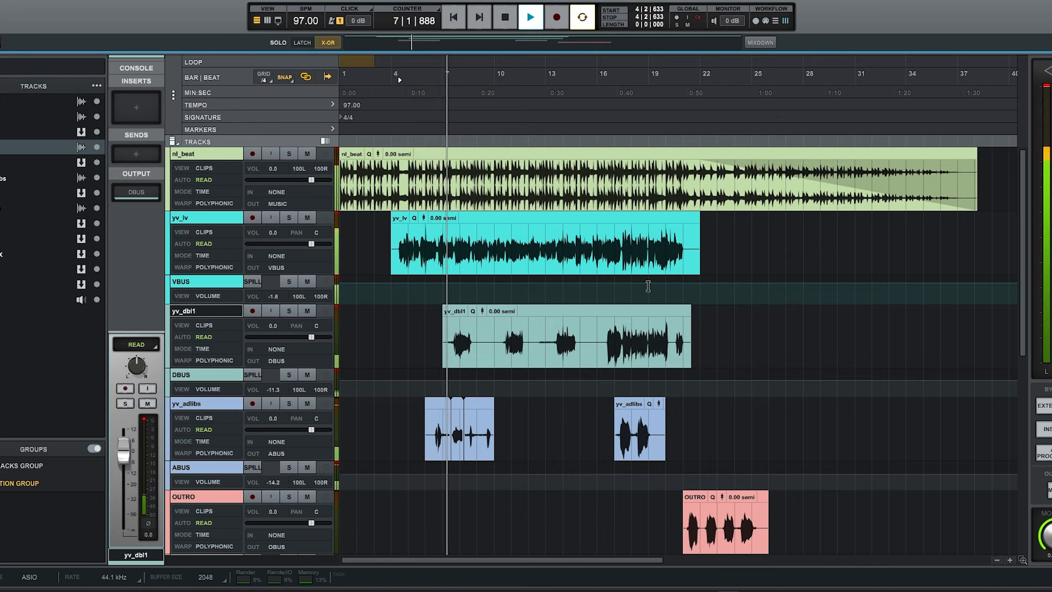
pyautogui.press('F3')
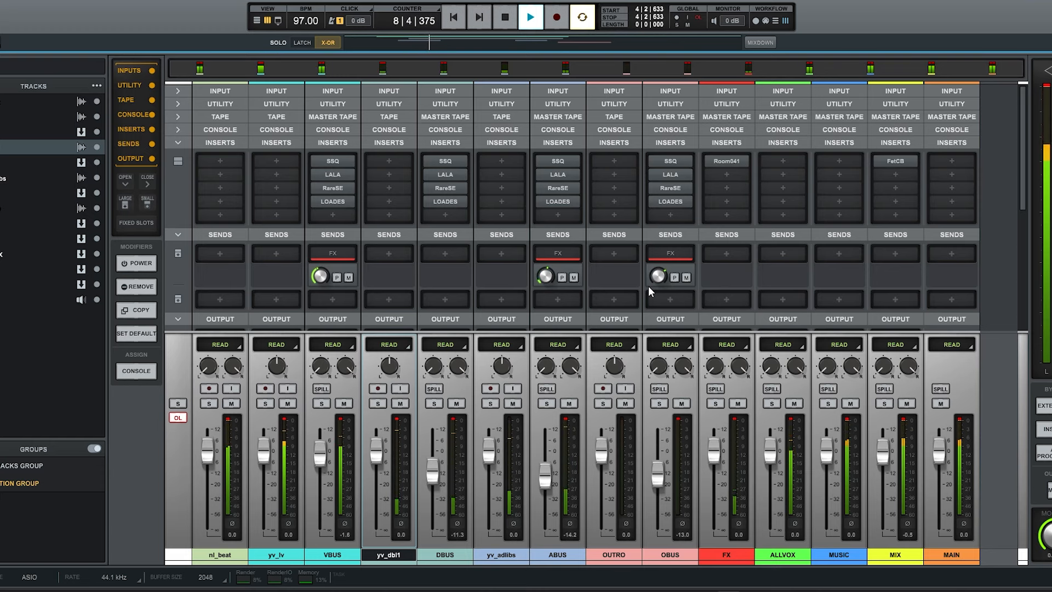
pyautogui.press('F3')
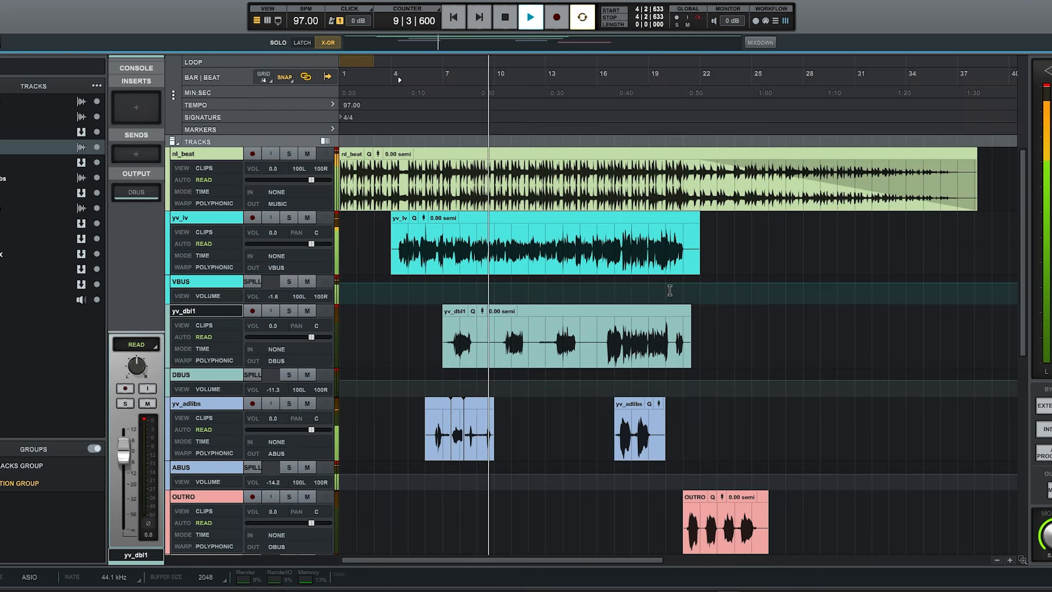
pyautogui.scroll(-3, 649, 286)
pyautogui.scroll(3, 657, 287)
pyautogui.scroll(-7, 669, 288)
pyautogui.scroll(7, 675, 289)
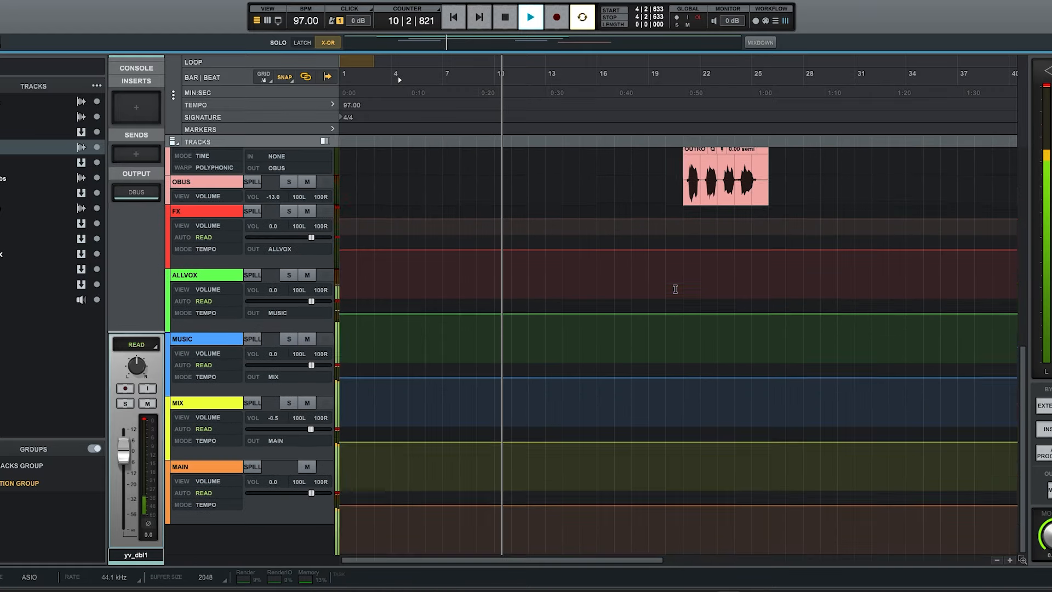
# Select the yv_lv track and set the playback start position to bar 24 in the arrangement.
pyautogui.click(228, 218)
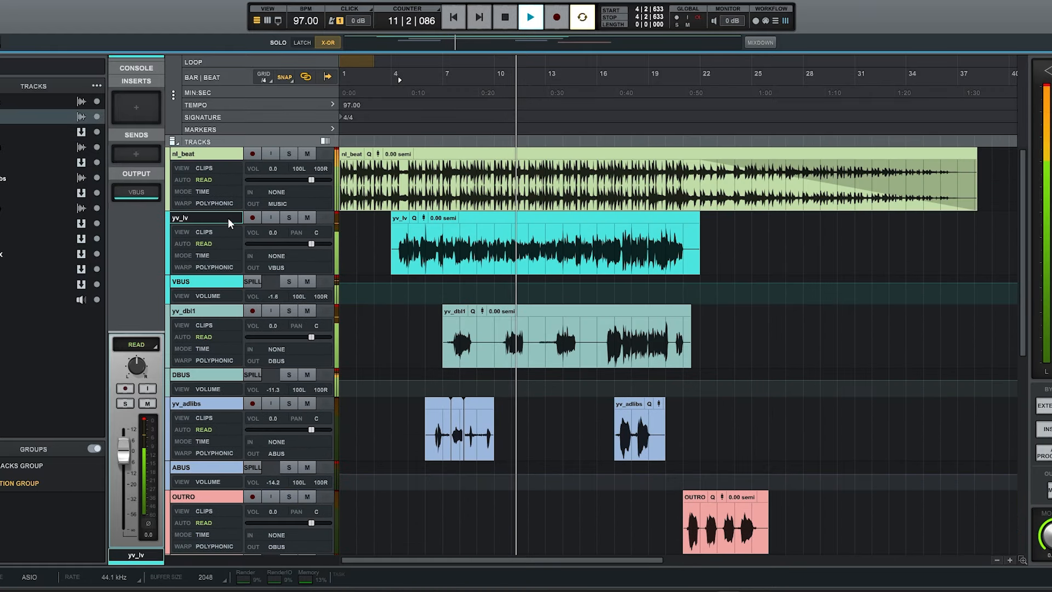
pyautogui.press('z')
pyautogui.press('z')
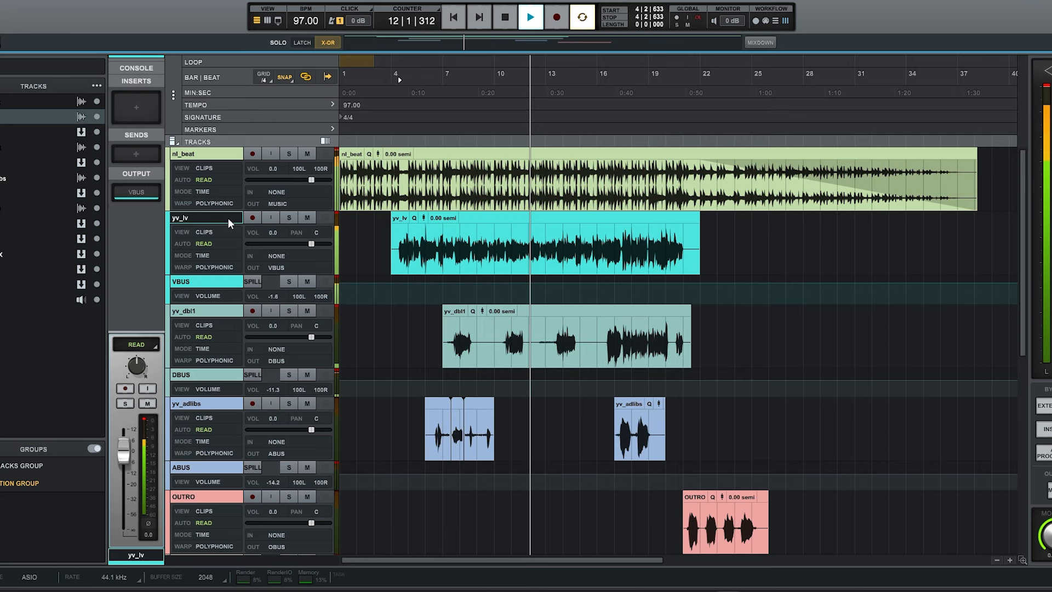
pyautogui.click(755, 332)
pyautogui.click(735, 244)
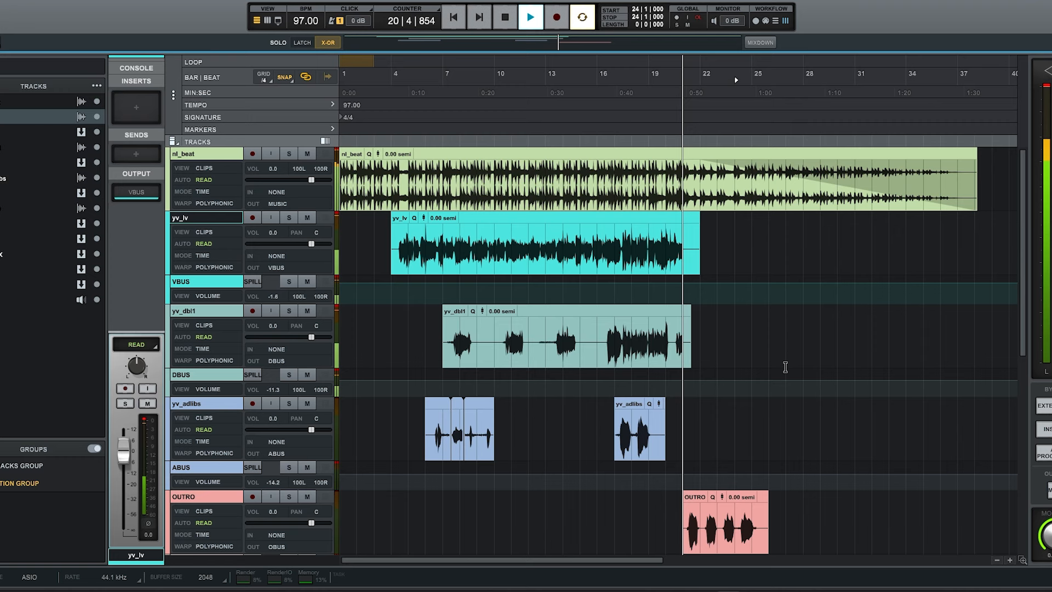
# Examine the track lanes and the timeline around the OUTRO clip while the mix plays through the outro.
pyautogui.scroll(-3, 801, 378)
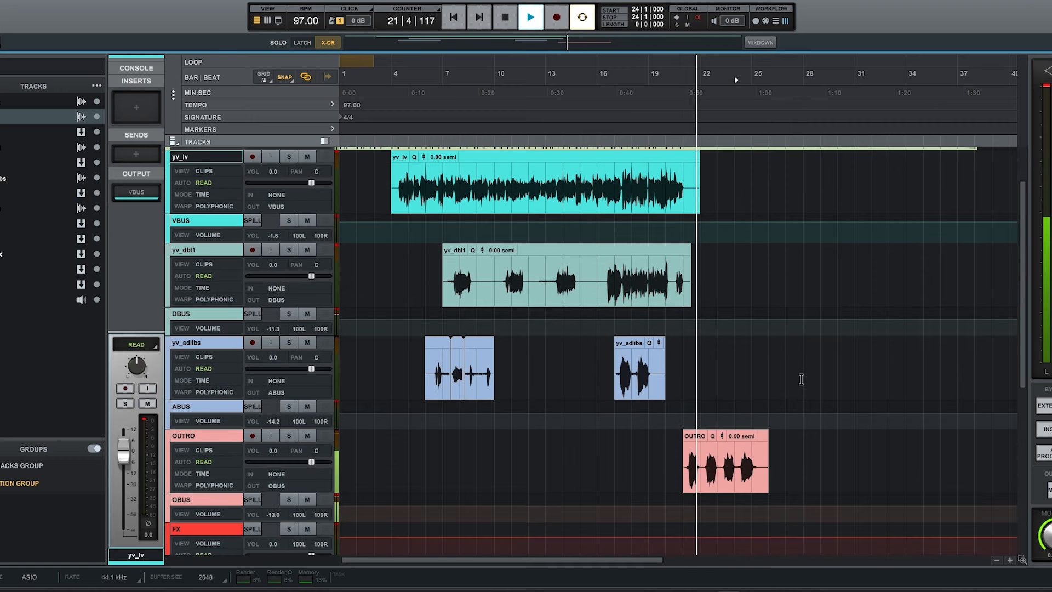
pyautogui.scroll(2, 801, 380)
pyautogui.scroll(-3, 800, 379)
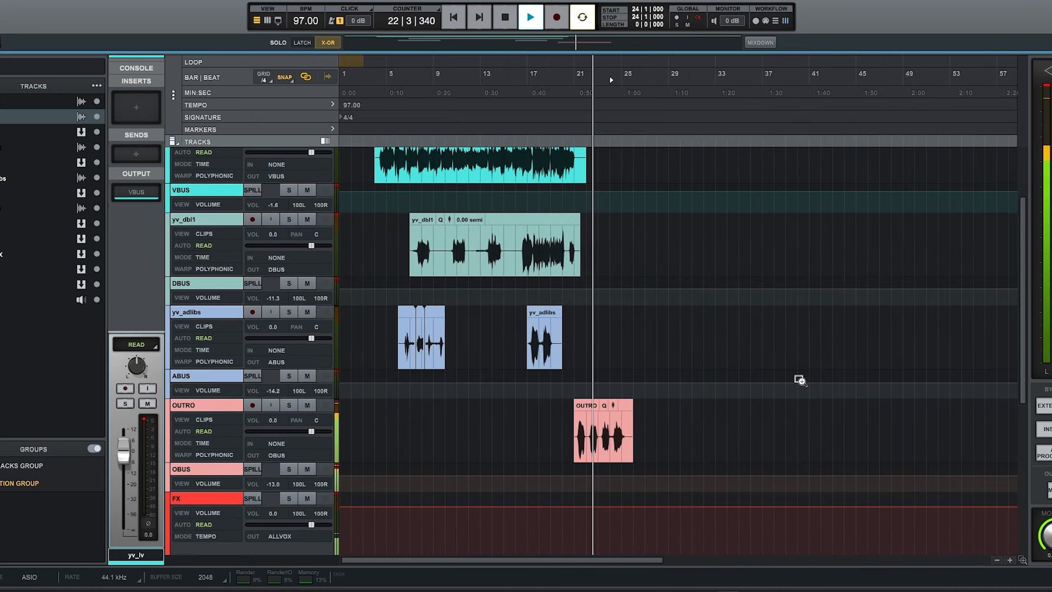
pyautogui.scroll(2, 647, 382)
pyautogui.scroll(3, 646, 381)
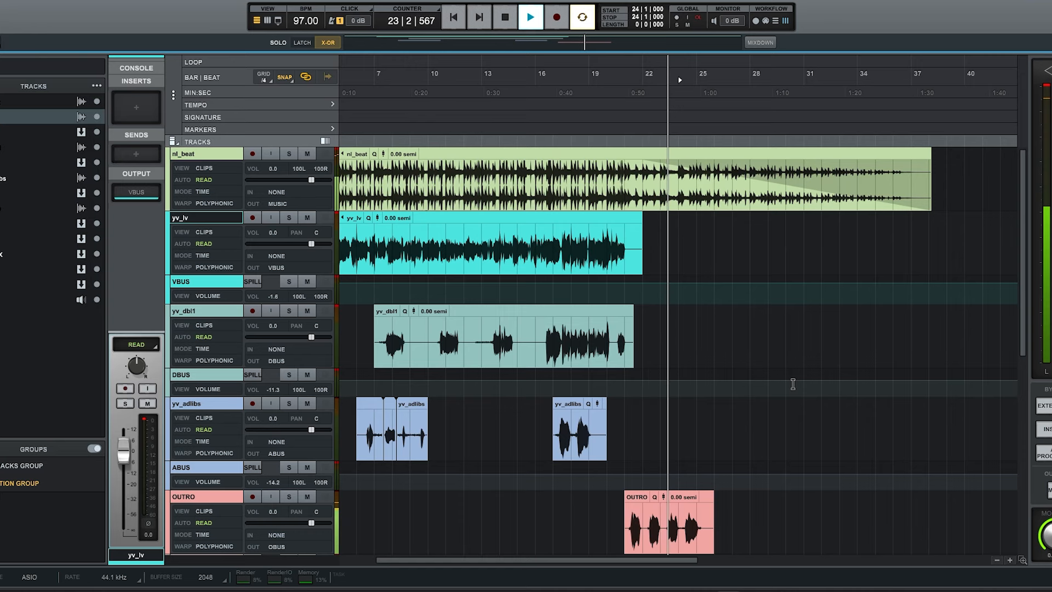
pyautogui.scroll(-2, 778, 375)
pyautogui.scroll(-2, 685, 361)
pyautogui.scroll(2, 654, 350)
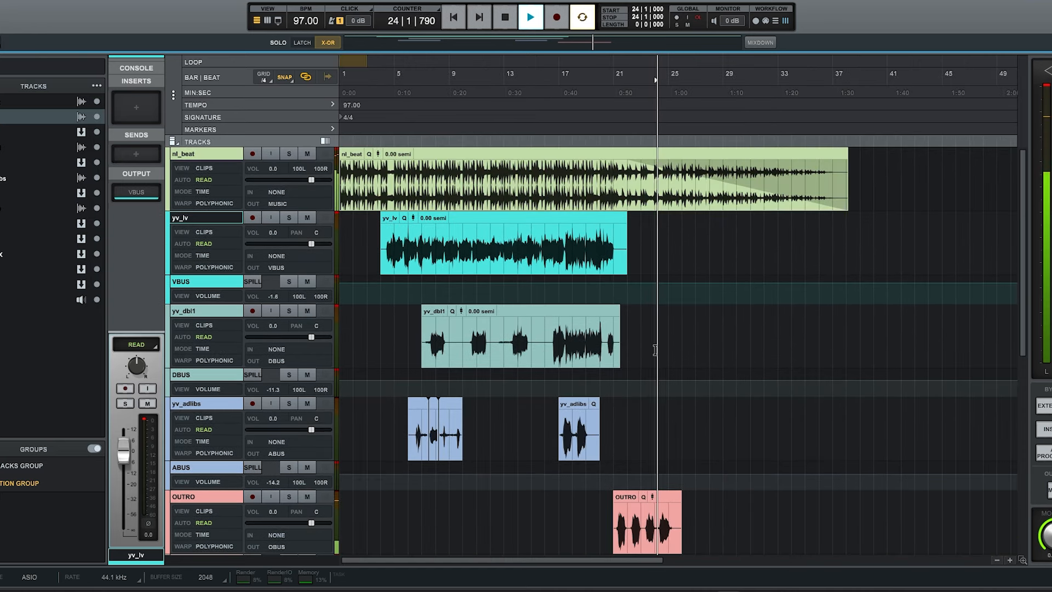